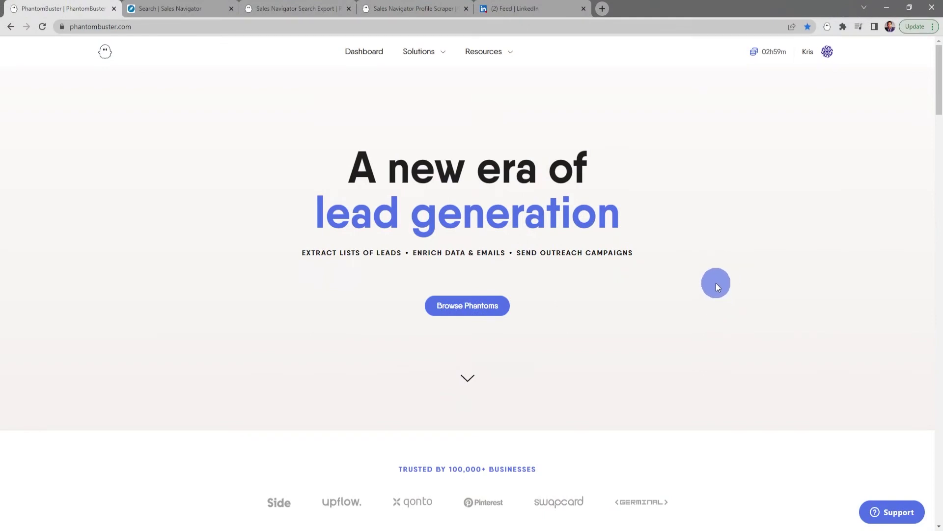
Search the phantom catalogue for 'sales nav' and open the Sales Navigator Search Export phantom.
click(476, 306)
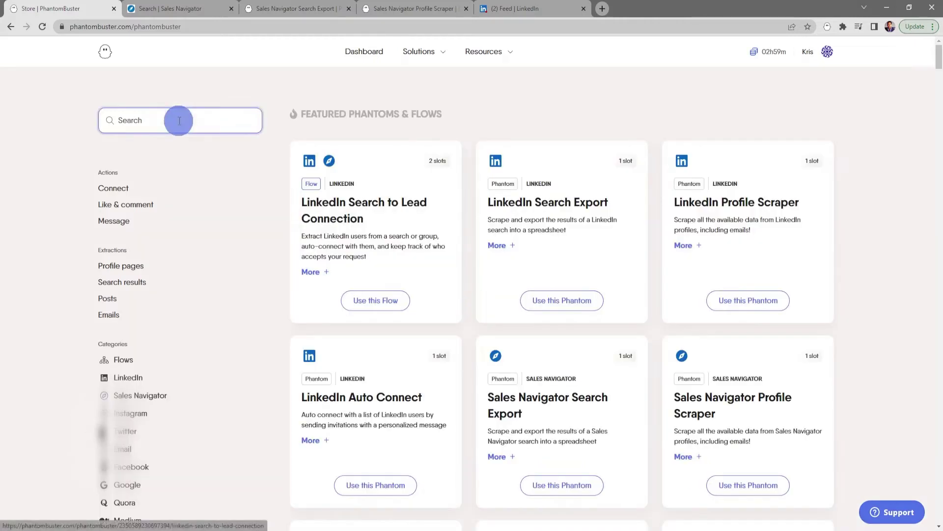
click(172, 122)
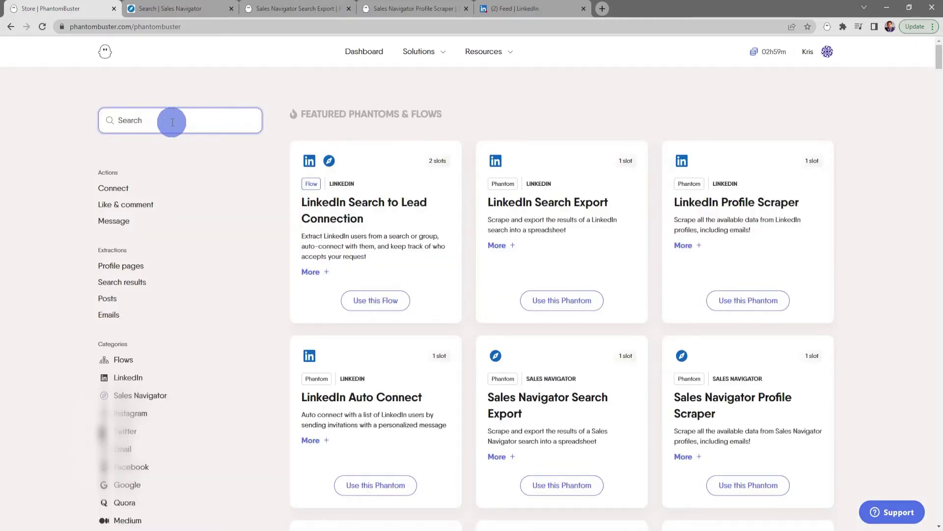
text(sales nav)
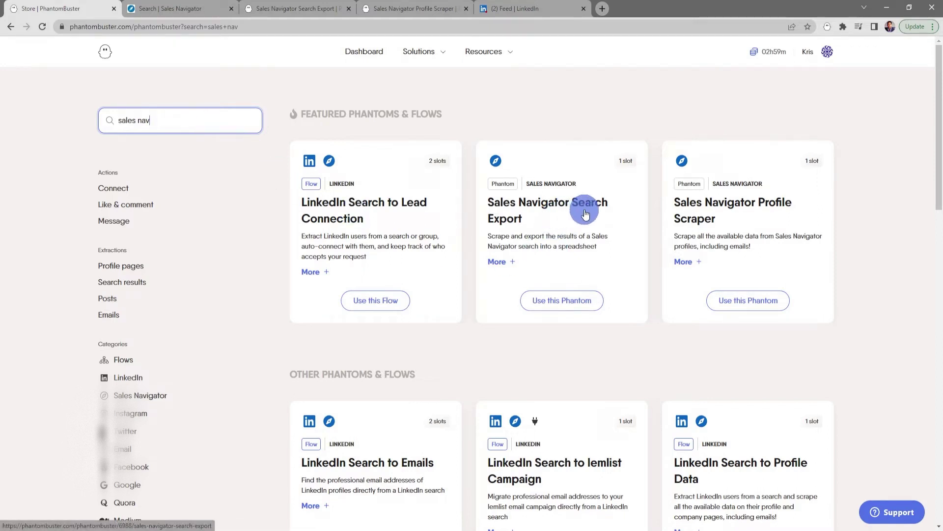
click(558, 202)
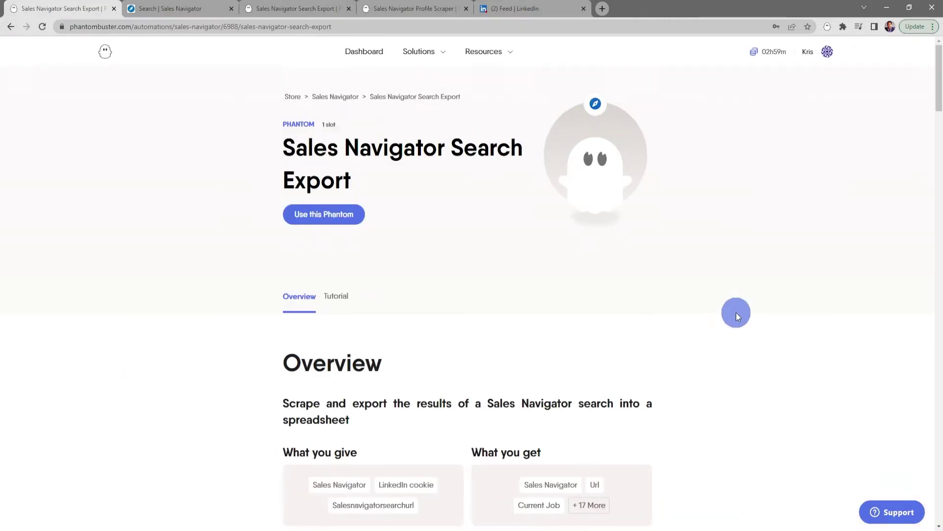
Read through the phantom's Overview and its setup Tutorial.
scroll(736, 312, down, 6)
scroll(736, 313, down, 2)
scroll(736, 313, up, 8)
click(333, 294)
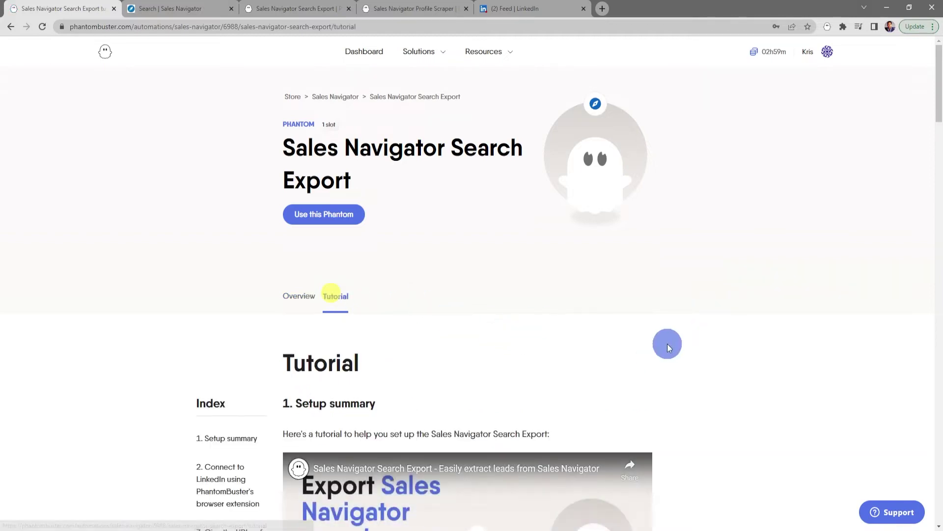
scroll(717, 392, down, 8)
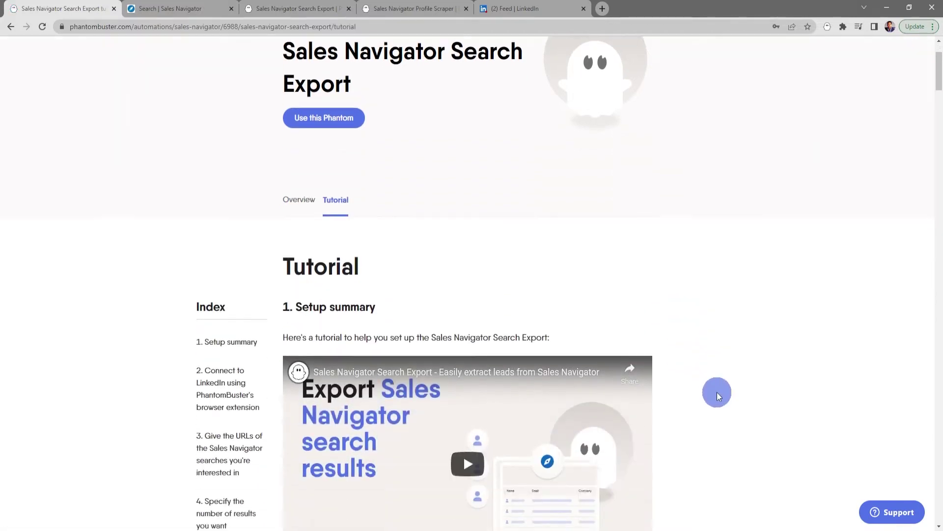
scroll(718, 392, up, 8)
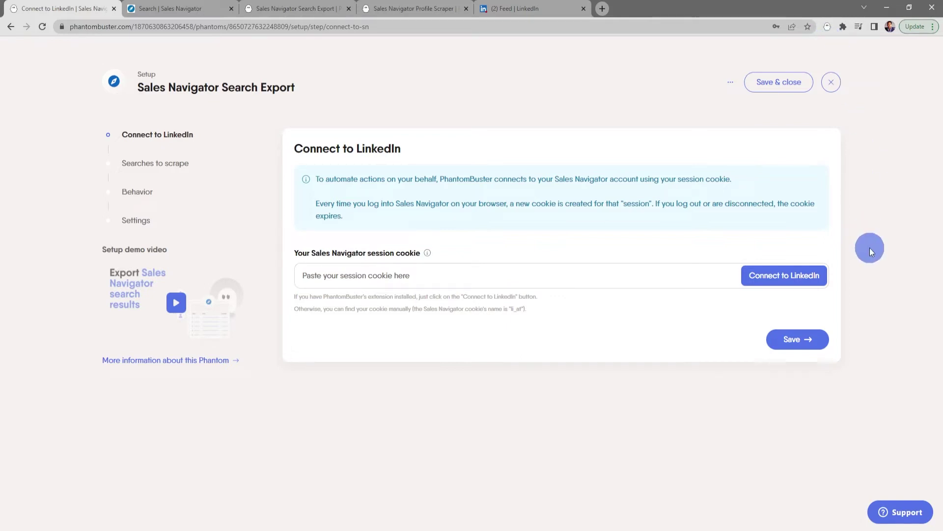
Connect the phantom to the LinkedIn session, save, and check the Spreadsheet settings options.
click(786, 275)
click(794, 350)
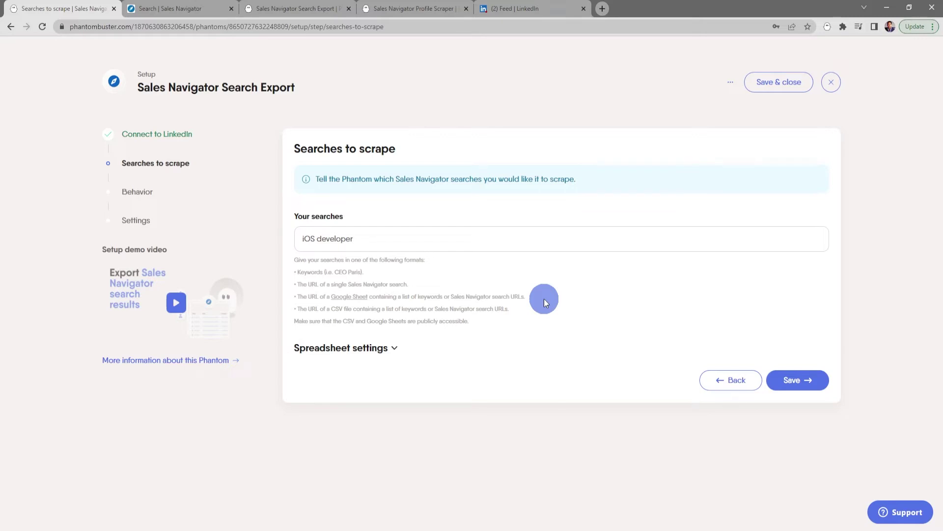
click(392, 348)
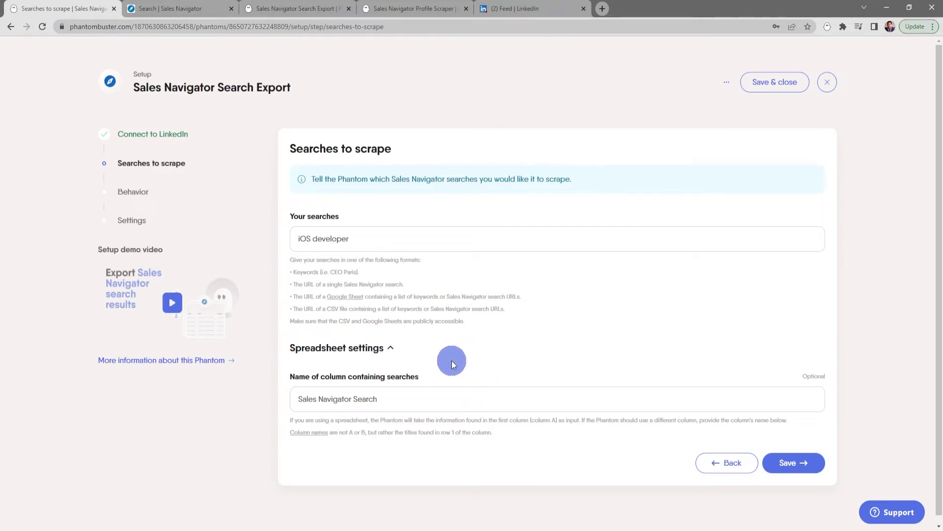
click(393, 347)
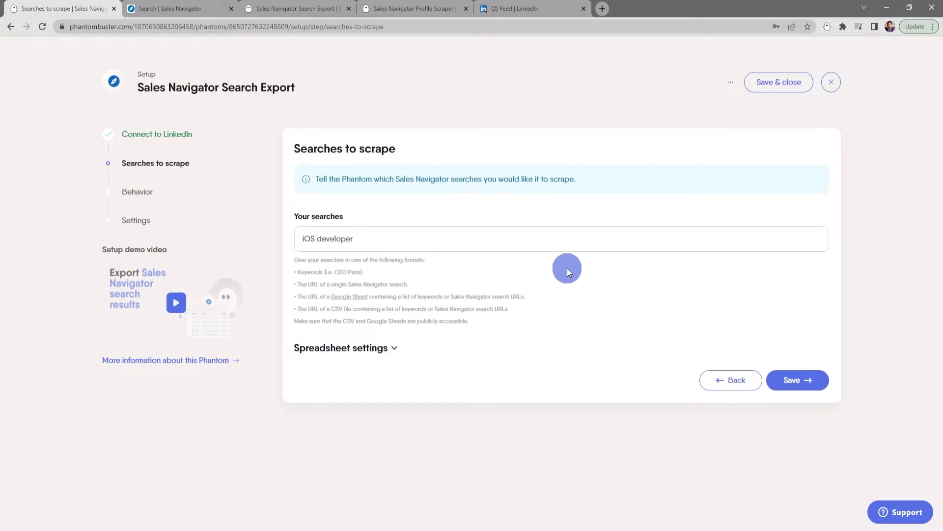
click(196, 8)
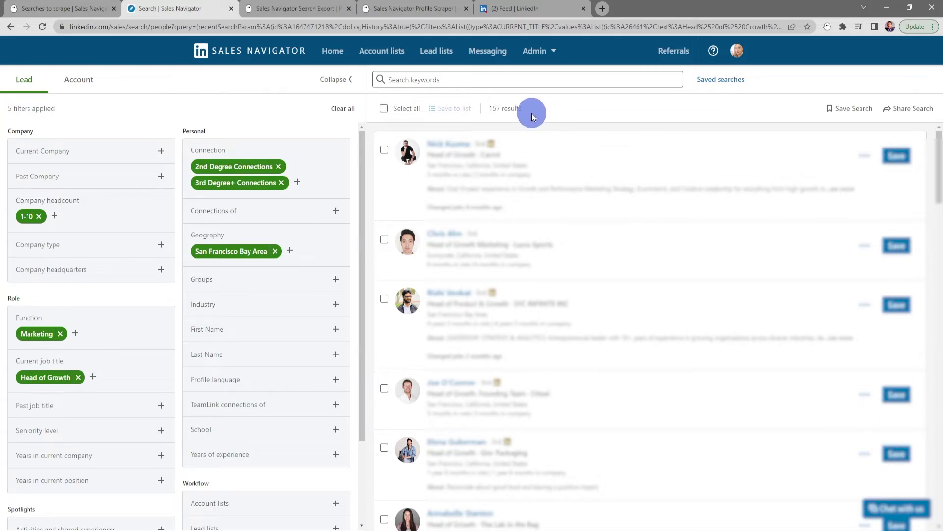
Copy the address of the 157-result Sales Navigator lead search.
click(492, 27)
right_click(494, 29)
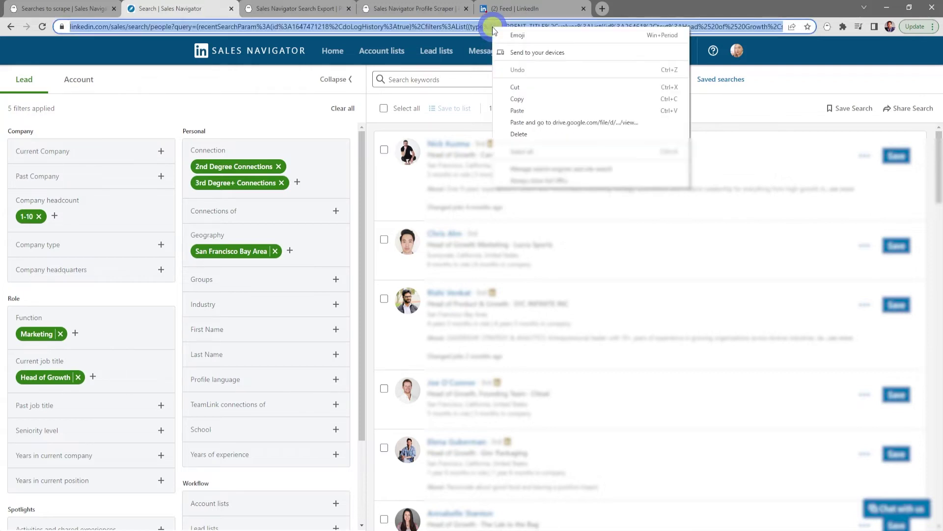
click(548, 99)
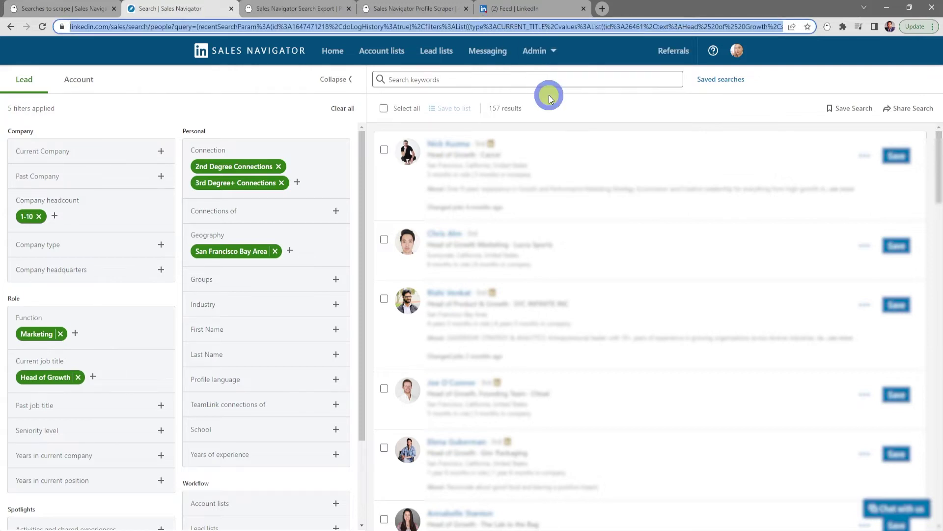
click(68, 8)
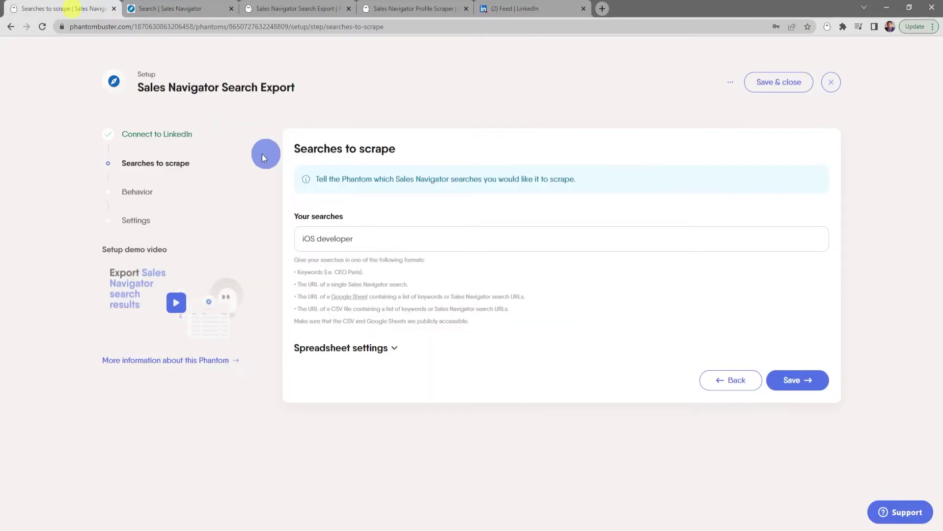
Paste the copied Sales Navigator search URL into Your searches and save it.
click(314, 237)
right_click(314, 237)
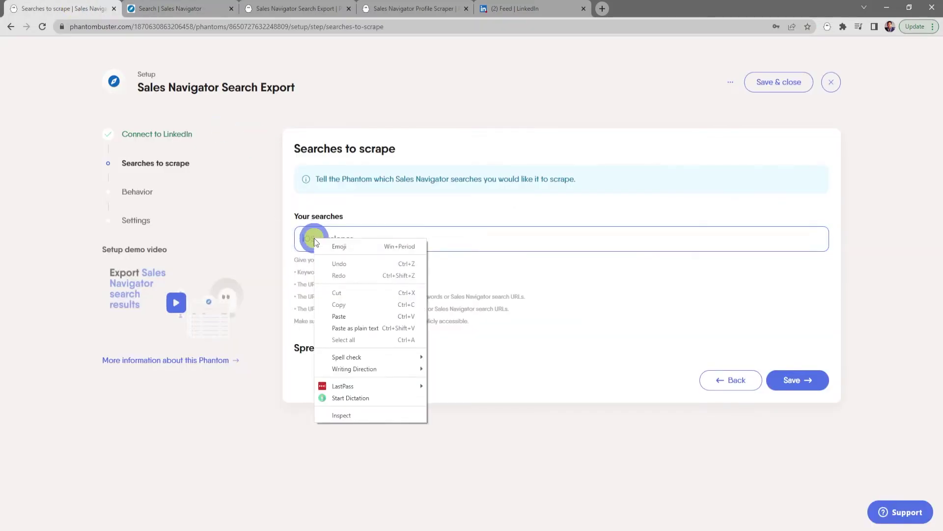
click(361, 315)
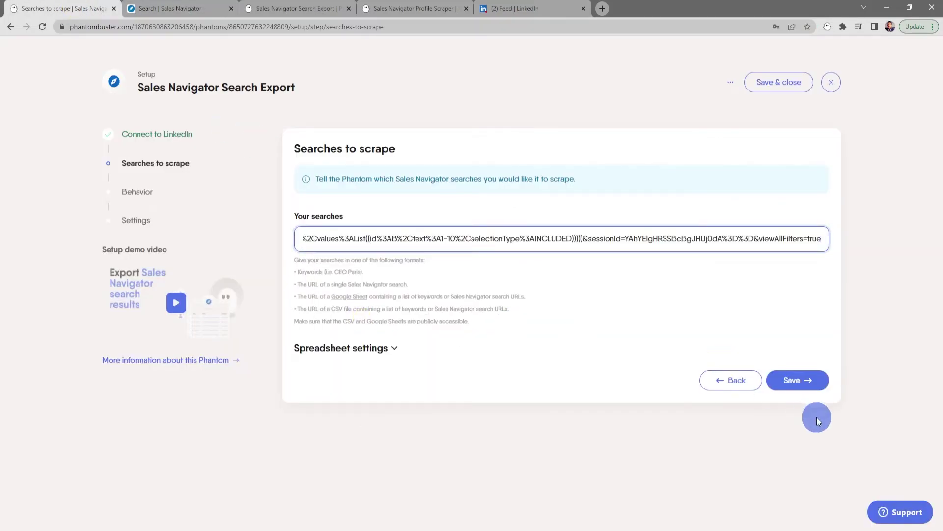
click(805, 387)
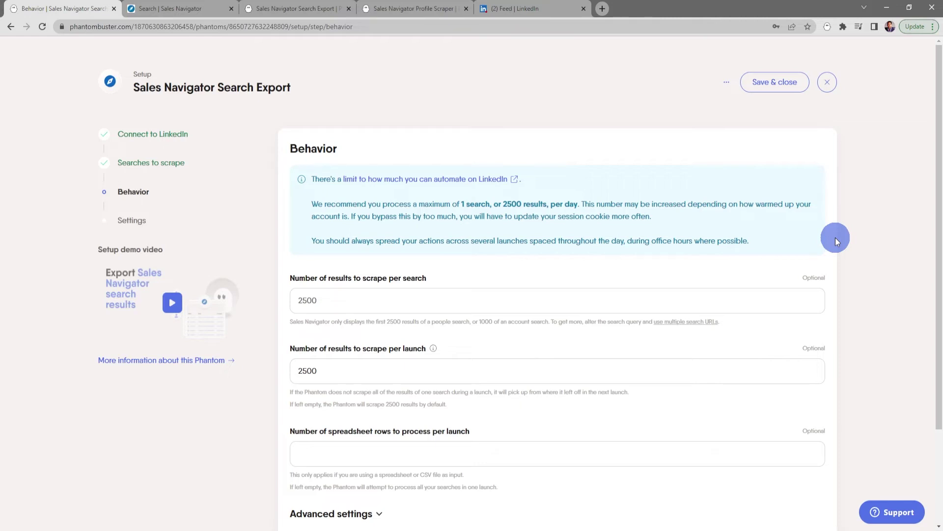
scroll(835, 237, down, 1)
Change results to scrape per search and per launch from 2500 to 50.
click(674, 249)
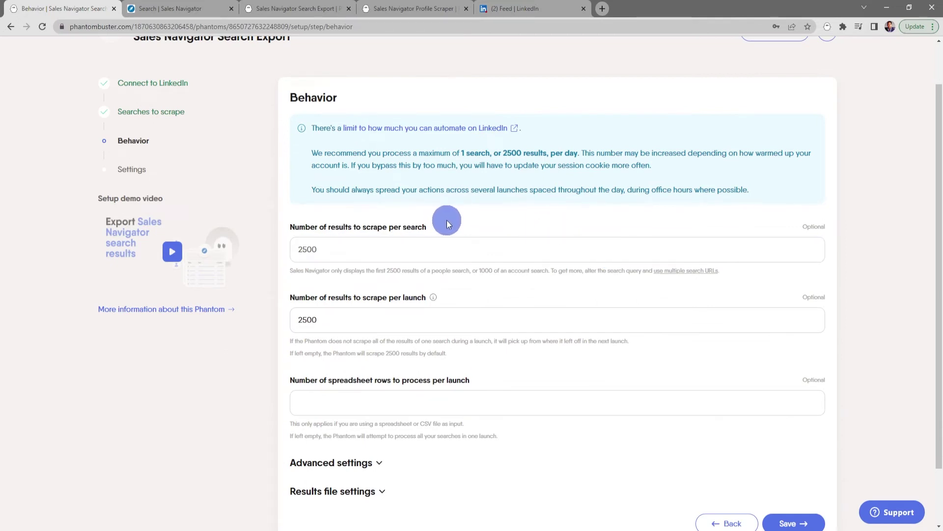
click(310, 249)
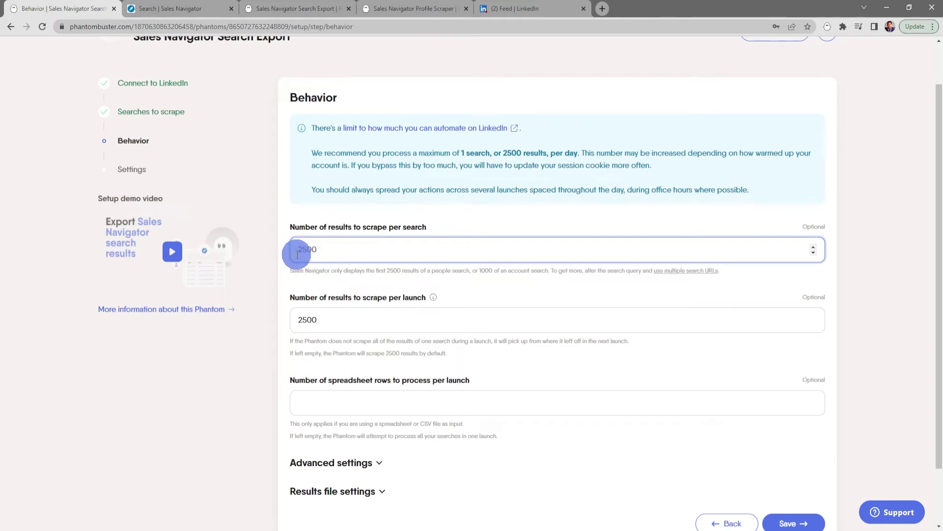
key(Delete)
key(Delete)
key(Delete)
key(Delete)
text(50)
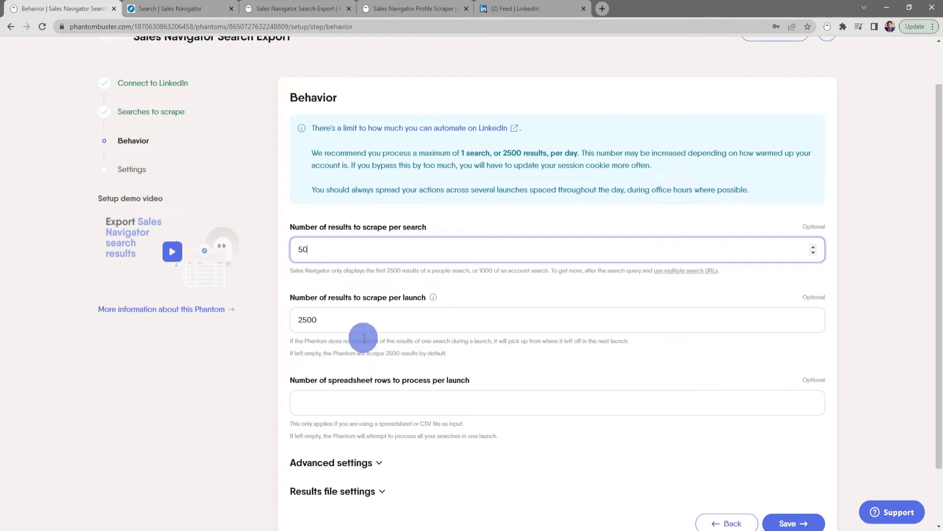
double_click(324, 319)
text(50)
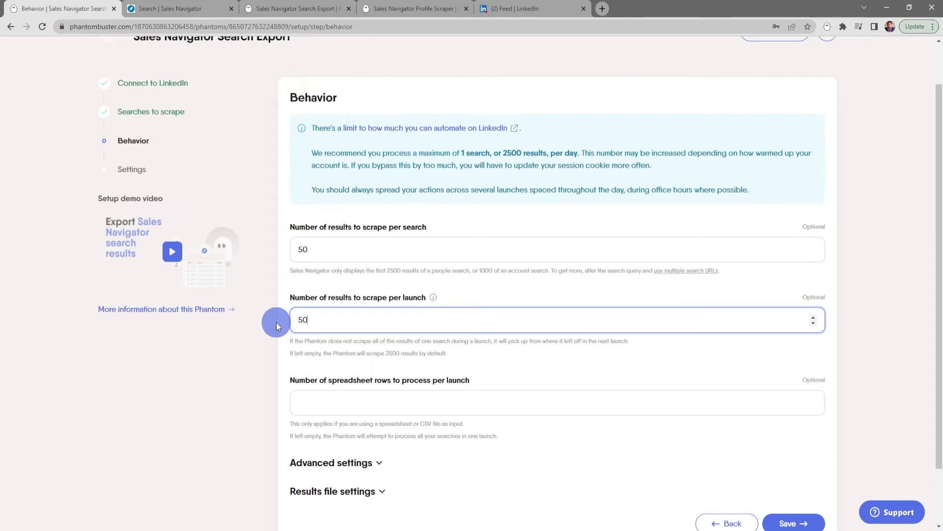
Leave the spreadsheet rows setting empty.
scroll(497, 357, down, 1)
click(469, 362)
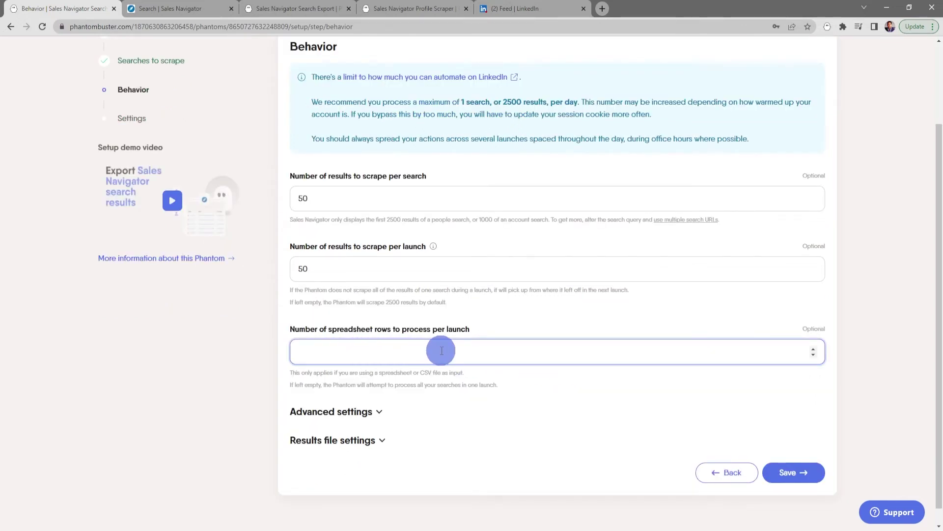
click(537, 377)
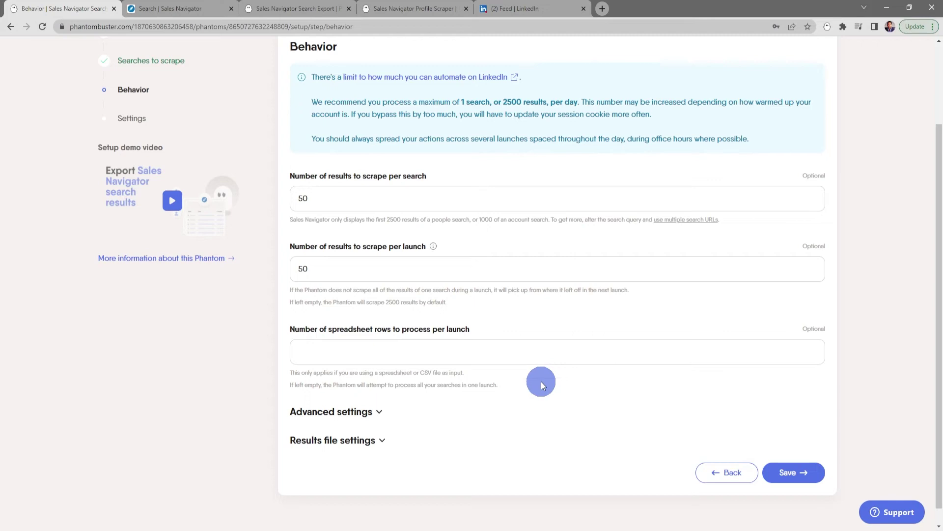
scroll(529, 388, down, 1)
Expand the Behavior step's Advanced settings down to the results file options.
click(378, 395)
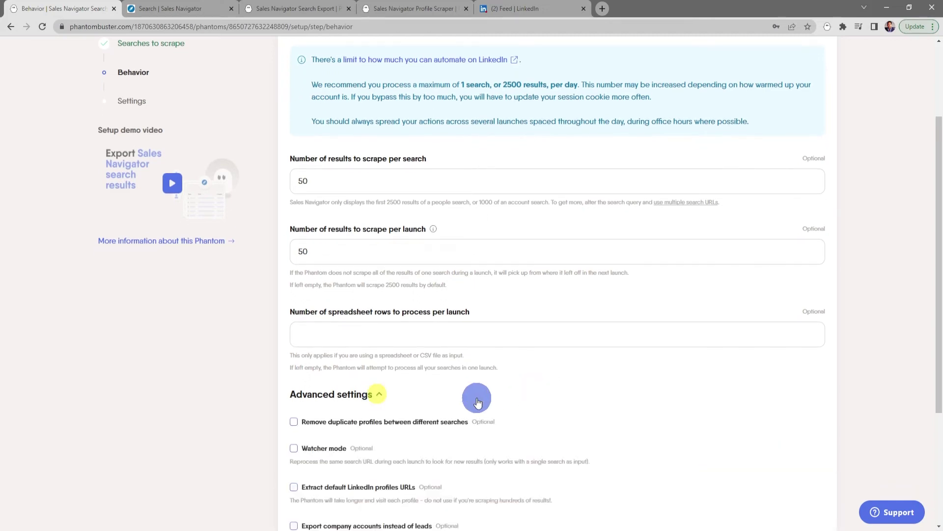
scroll(517, 388, down, 3)
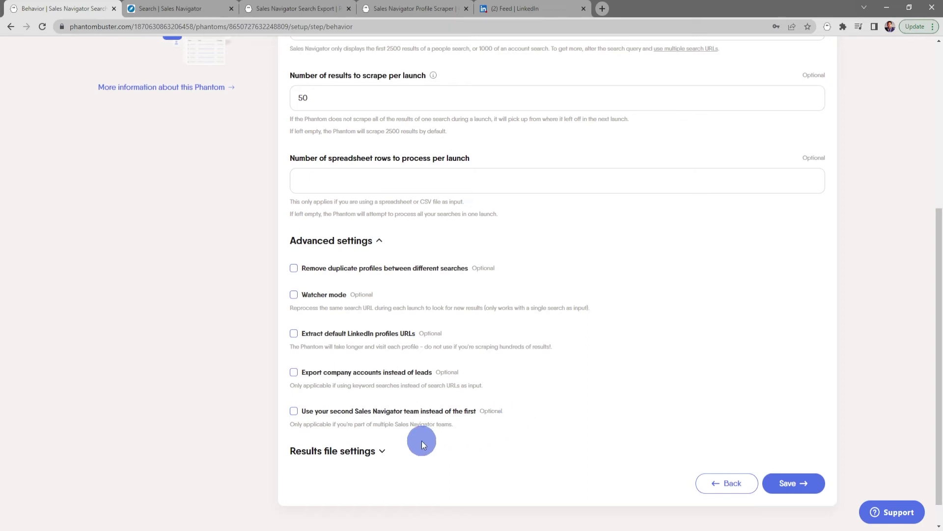
scroll(422, 440, down, 1)
Confirm the results file is named 'result' with no Fields to keep filter, then save Behavior.
click(383, 425)
scroll(541, 414, down, 2)
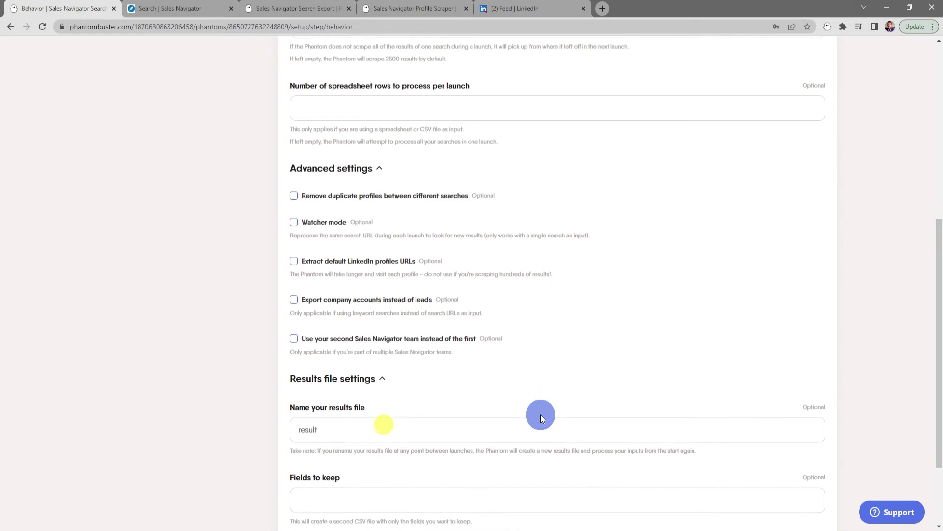
click(540, 415)
scroll(554, 379, down, 2)
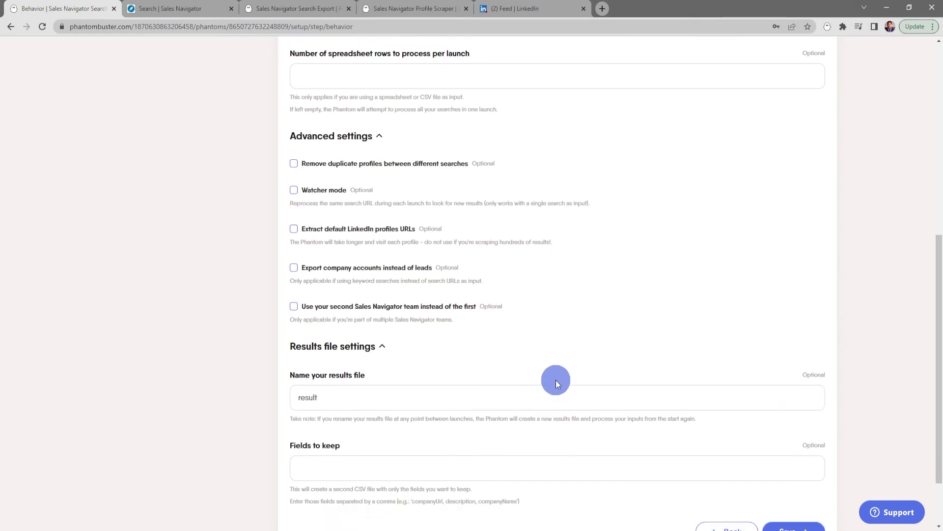
click(505, 410)
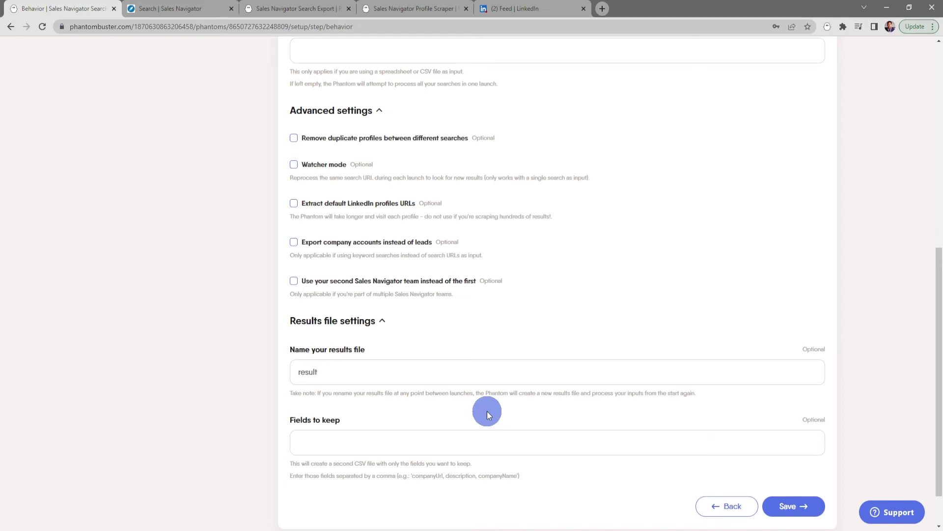
click(488, 435)
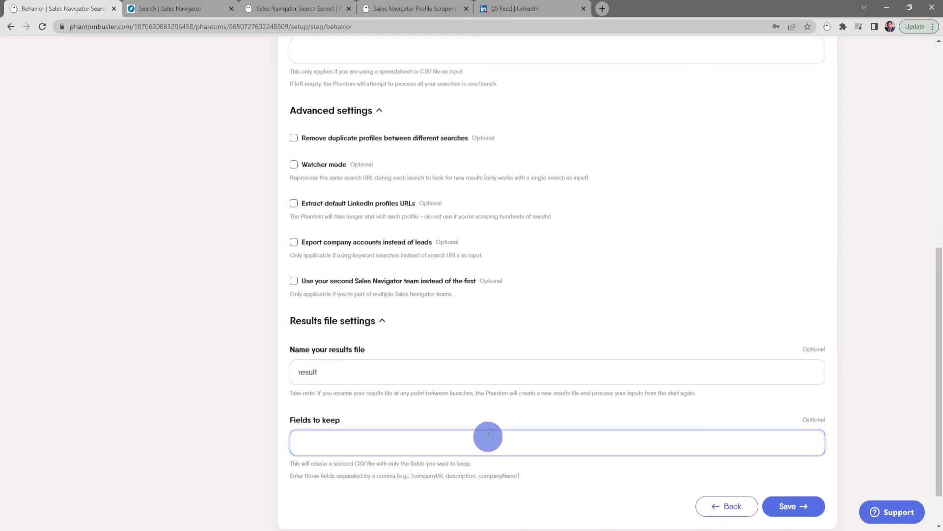
click(370, 322)
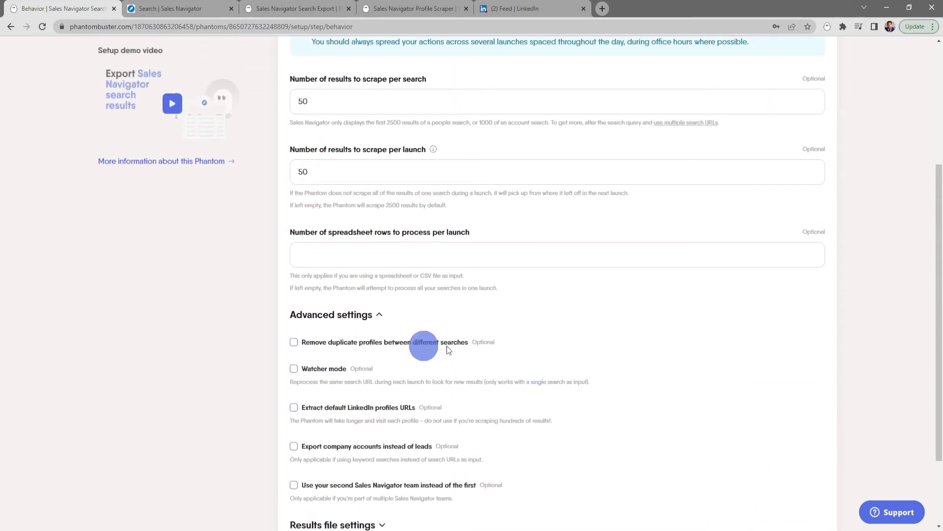
click(375, 313)
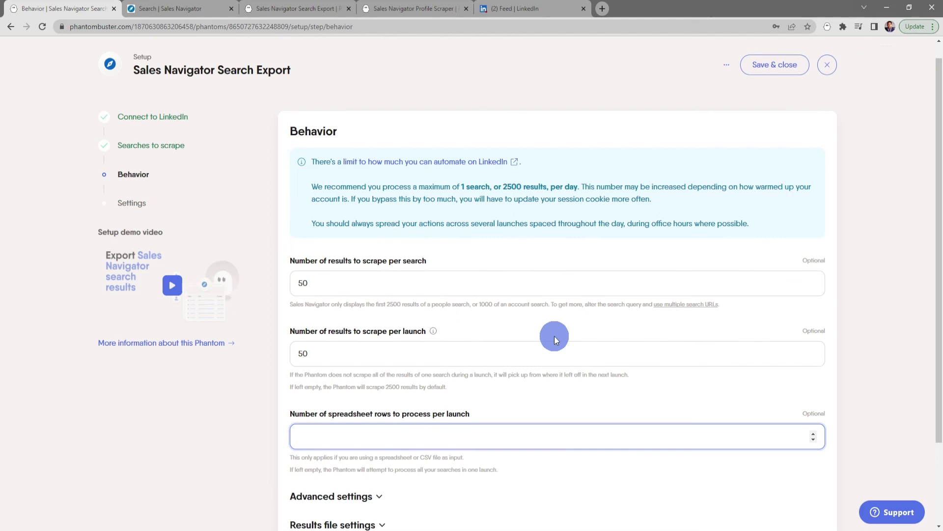
click(786, 464)
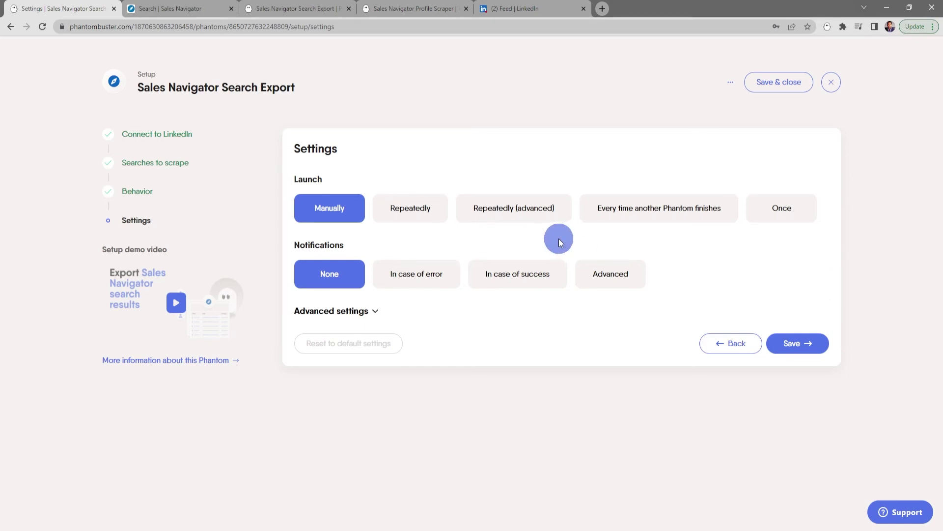
Compare Repeatedly, Repeatedly (advanced), after-another-Phantom and Once launch options, then choose Manually.
click(426, 218)
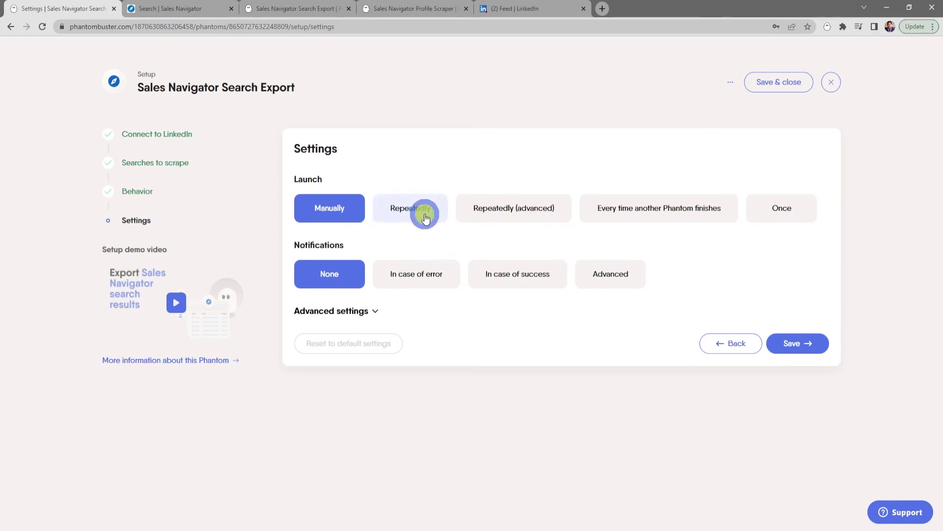
click(465, 255)
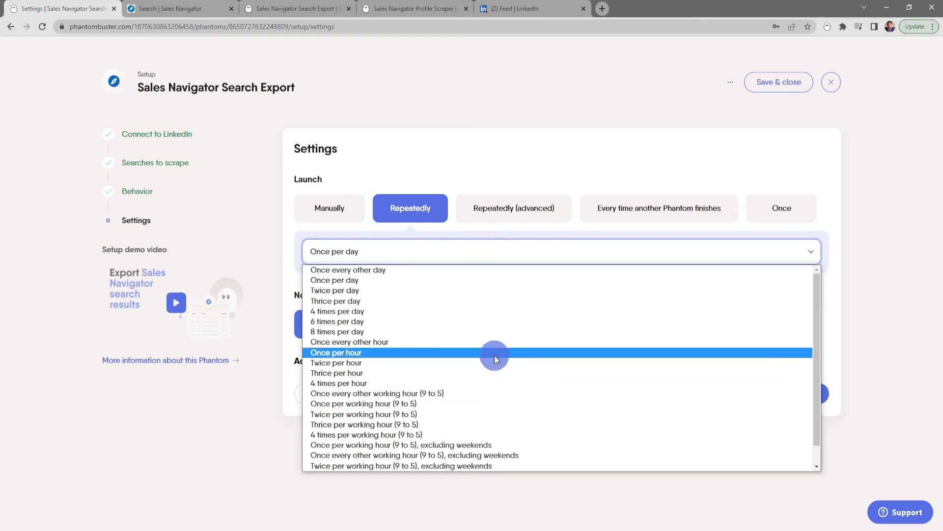
click(512, 247)
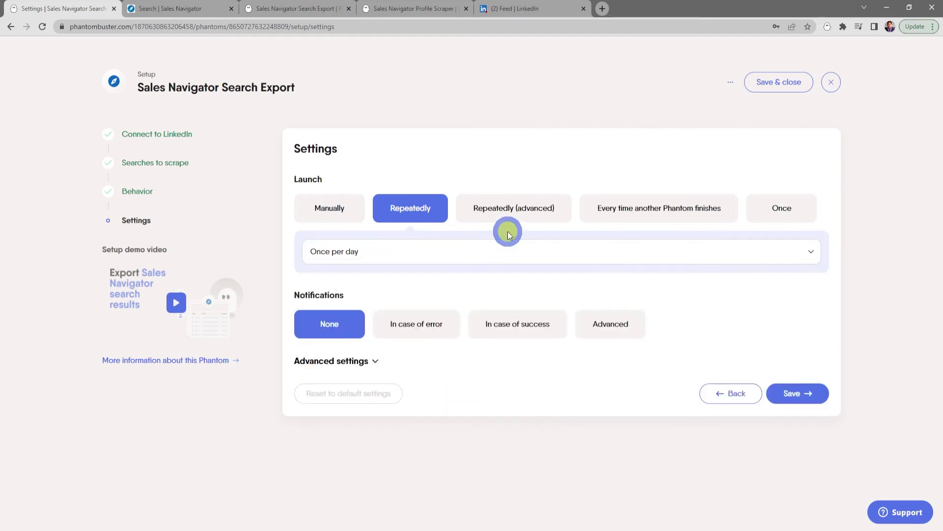
click(536, 211)
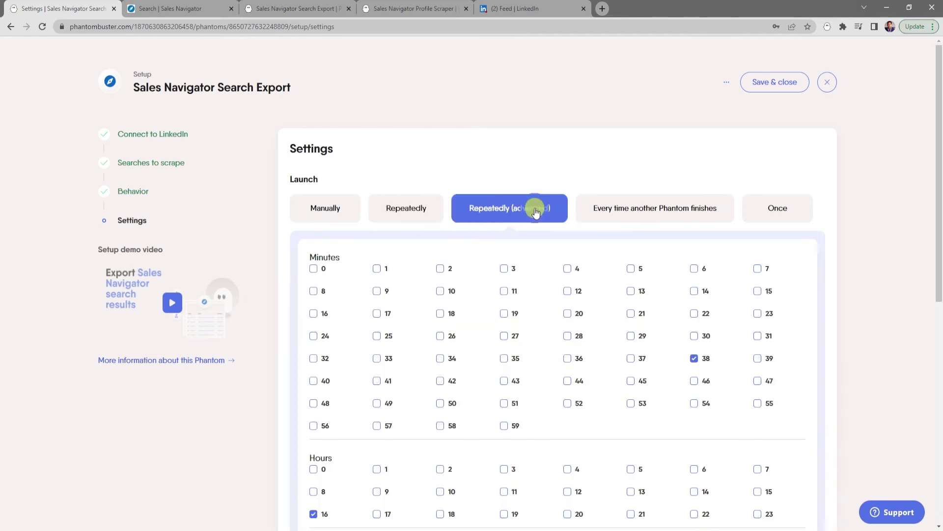
click(637, 216)
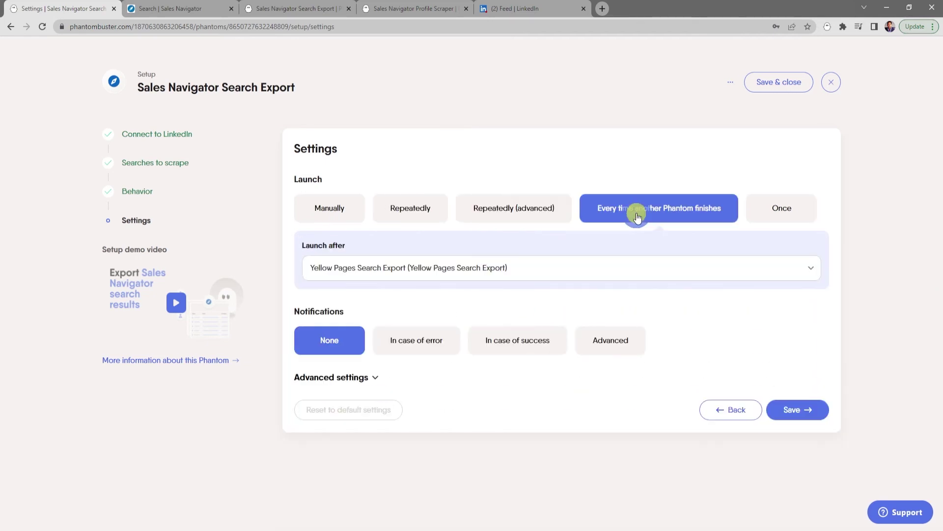
click(785, 215)
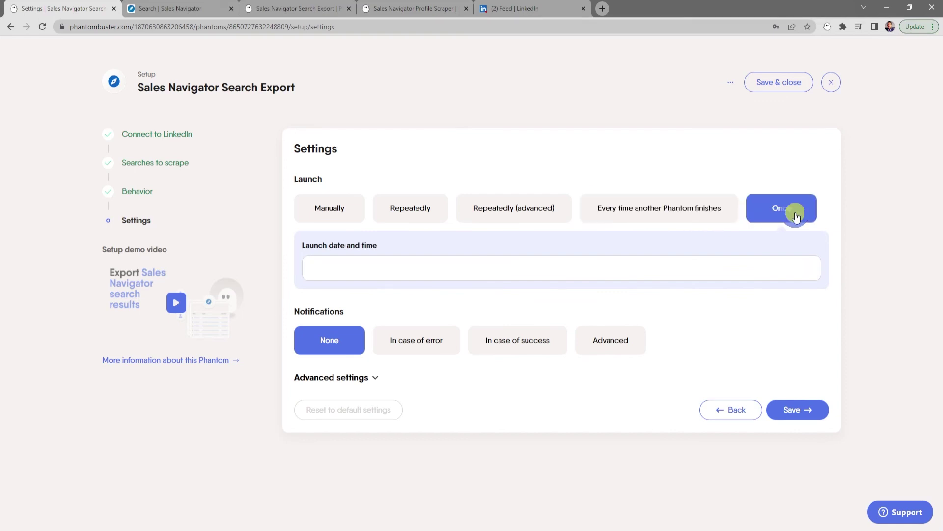
click(334, 213)
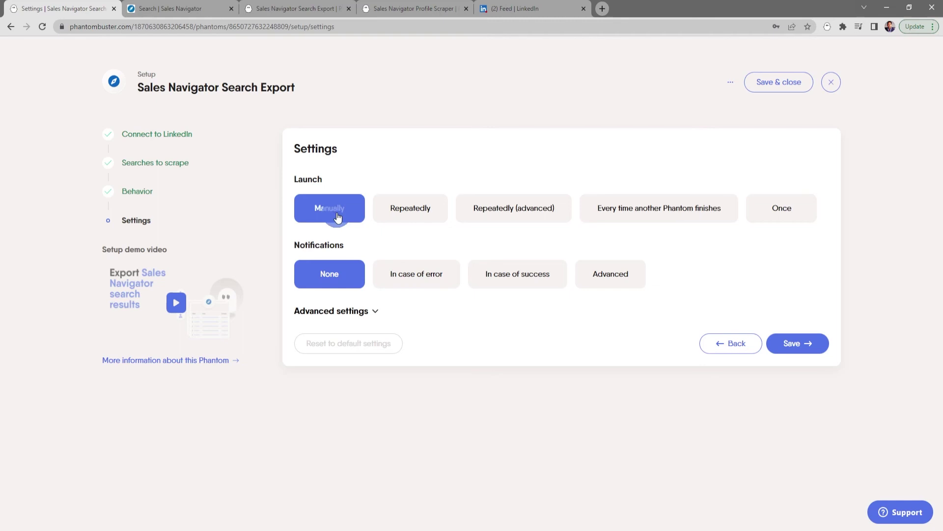
click(343, 236)
Set notifications back to None, review Proxies, Limits and Folder management, and save the settings.
click(629, 282)
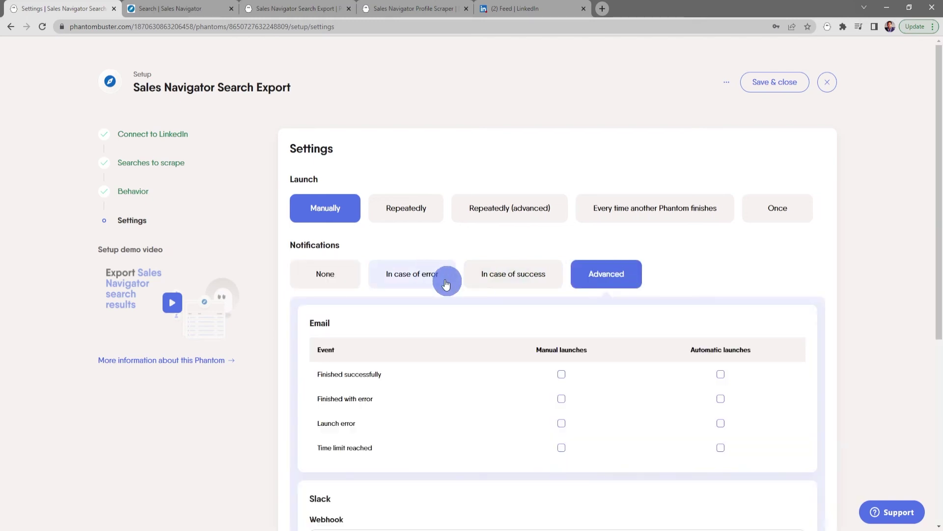
click(331, 278)
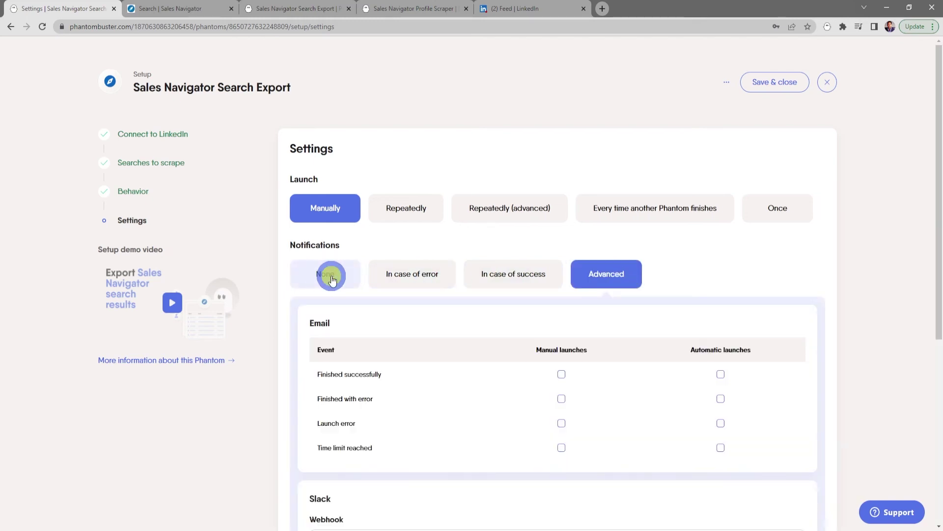
click(376, 315)
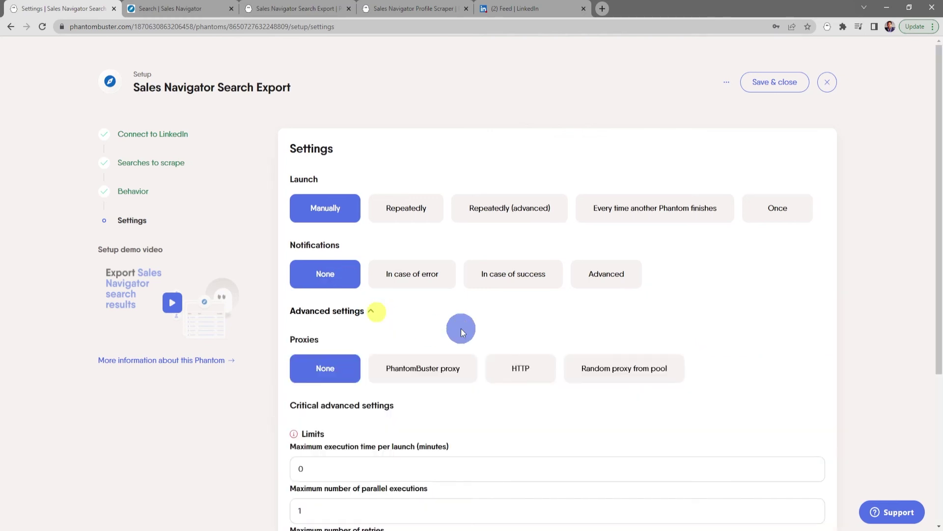
scroll(483, 320, down, 2)
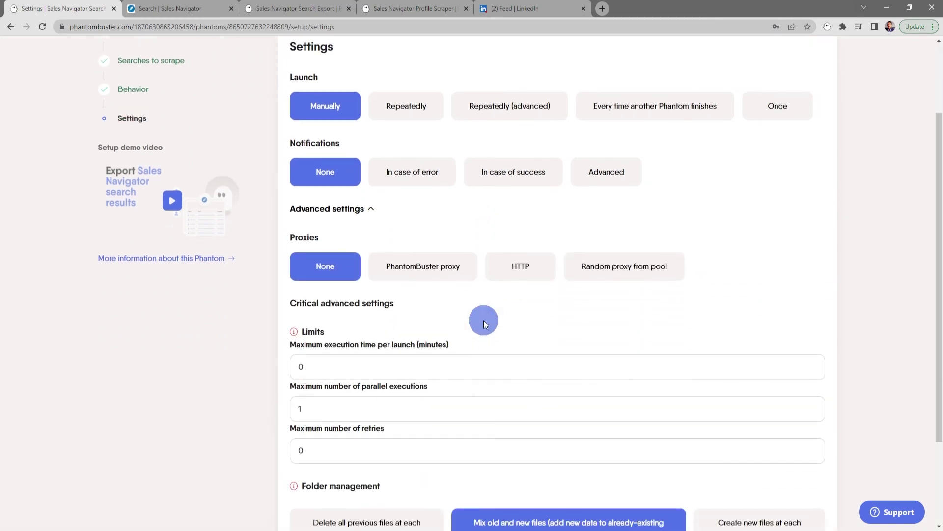
scroll(484, 320, down, 2)
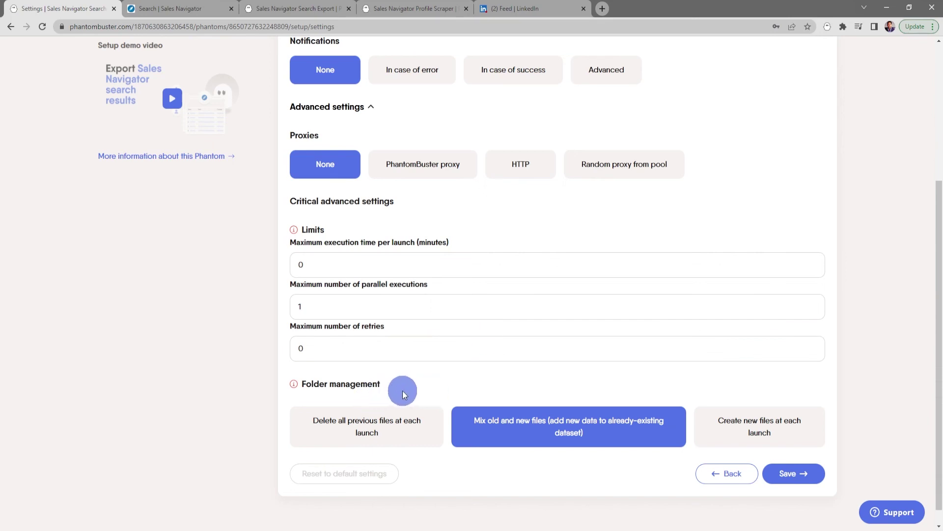
scroll(418, 390, up, 3)
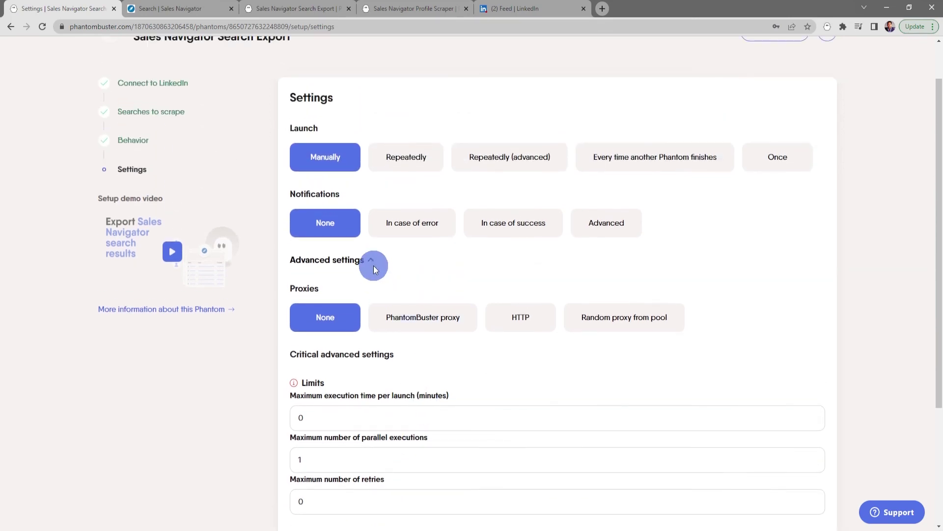
click(375, 267)
click(796, 342)
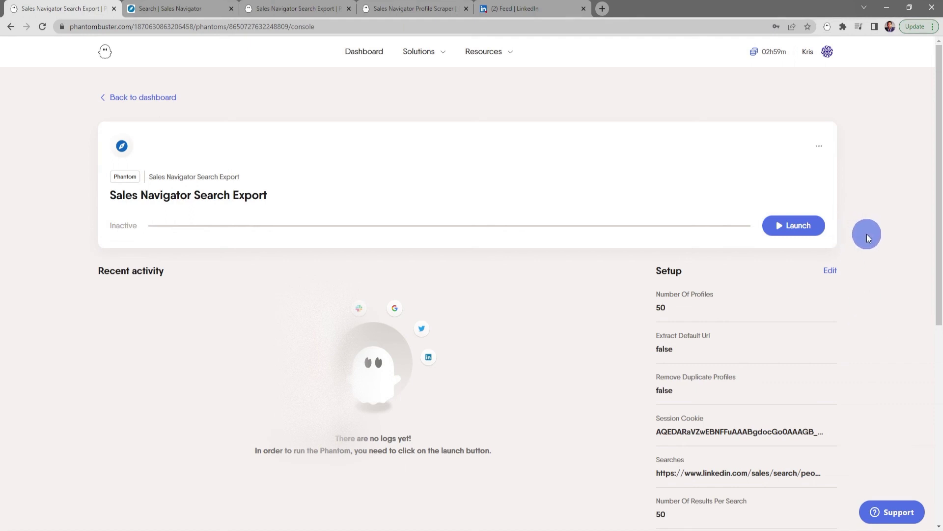
Launch the Sales Navigator Search Export phantom to scrape 50 profiles into result.csv.
click(799, 229)
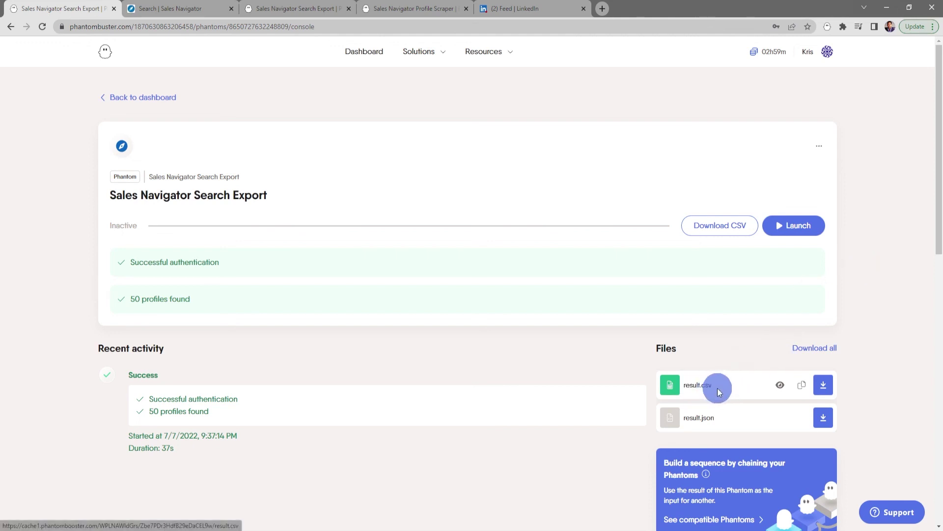
Preview result.csv's 50 scraped leads, scroll across its columns, and download it as CSV.
click(781, 386)
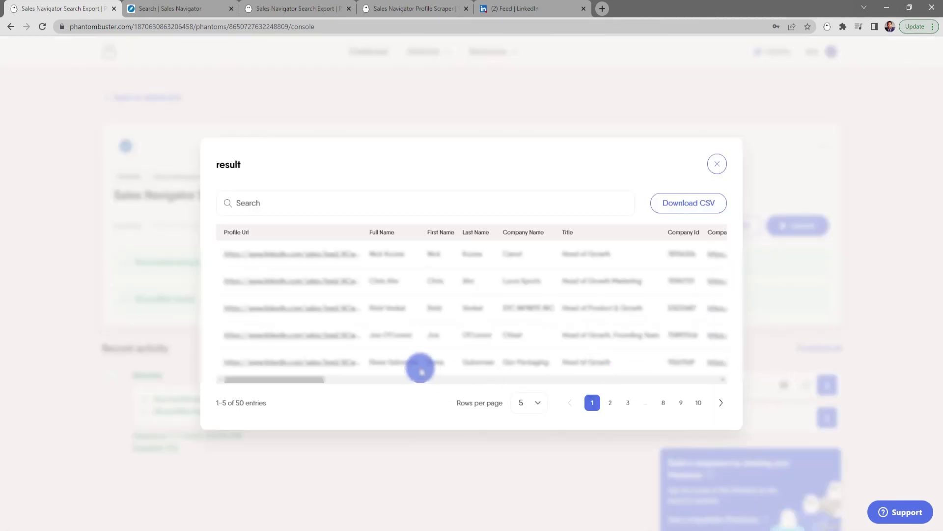
mouse_move(312, 380)
mouse_down()
mouse_move(379, 381)
mouse_move(299, 379)
mouse_up()
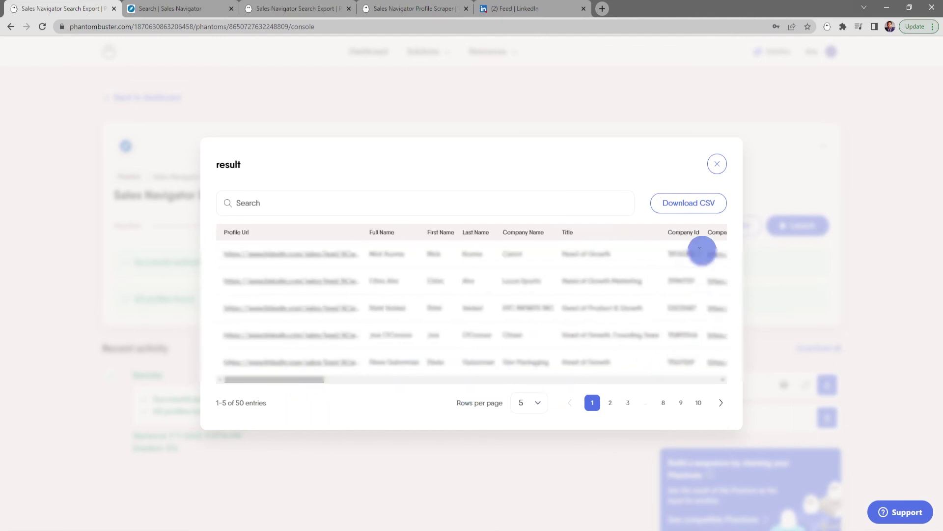
click(700, 206)
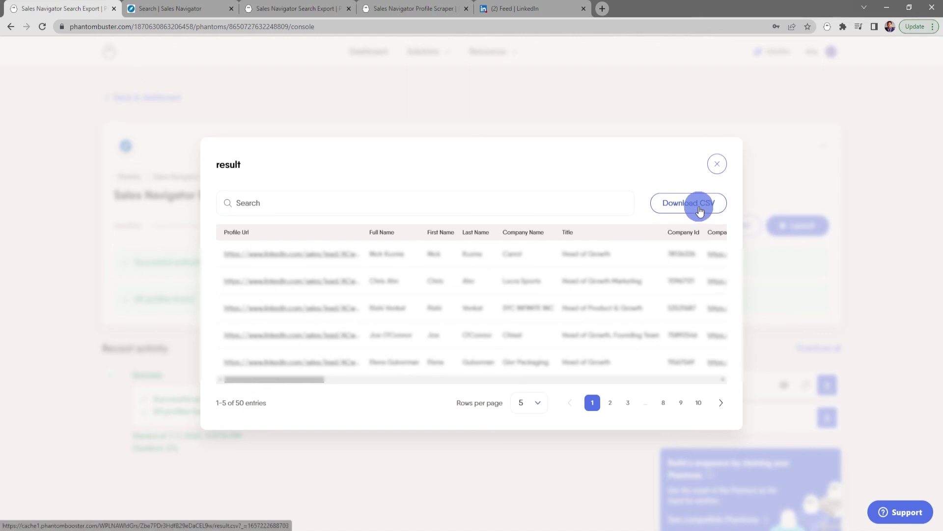